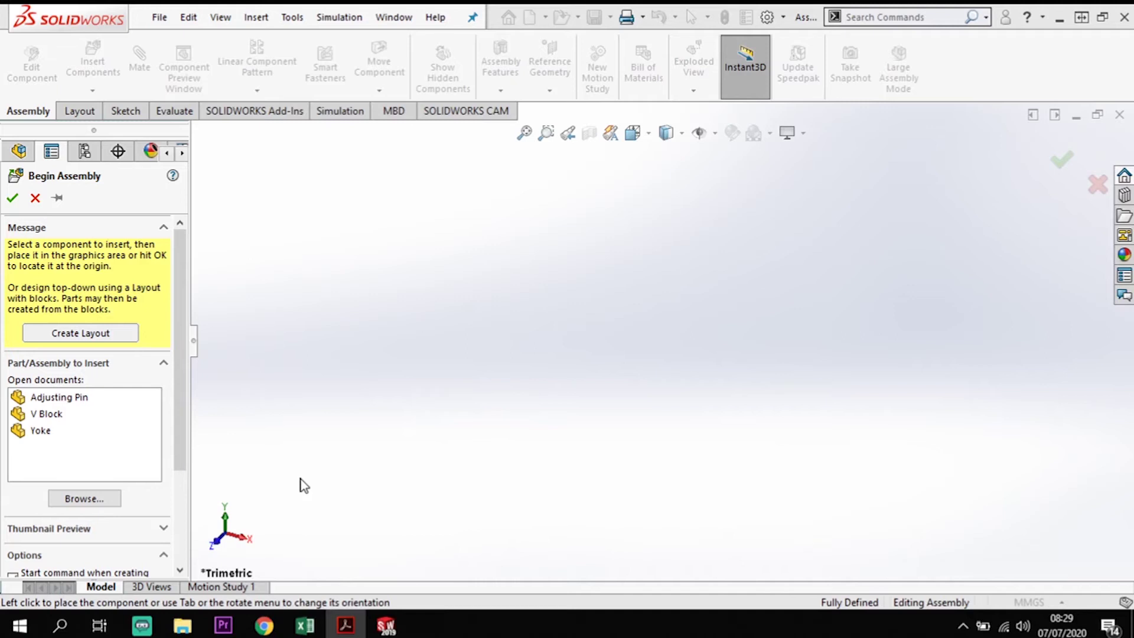
# - Insert the V Block fixed at the assembly origin and expand V Block<1> in the FeatureManager
pyautogui.click(49, 415)
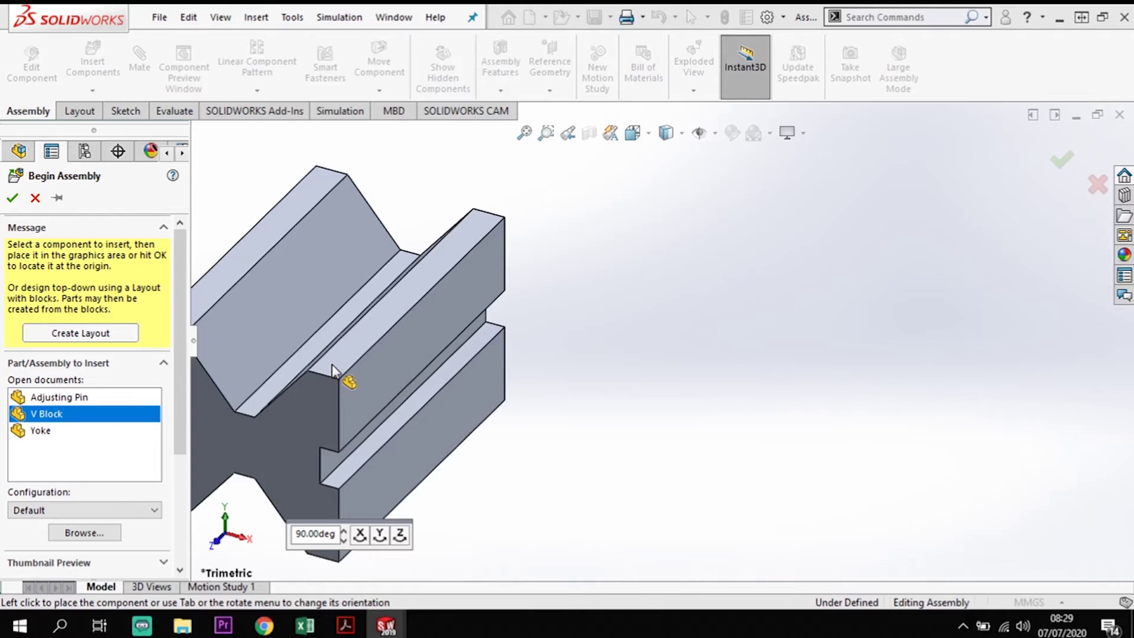
pyautogui.click(12, 198)
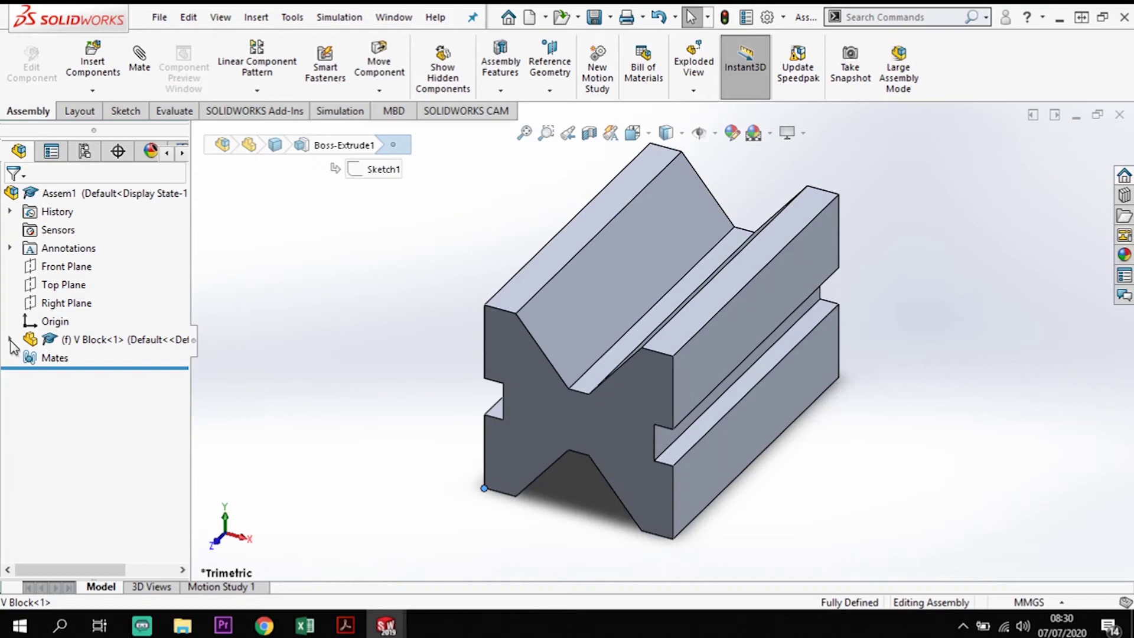
pyautogui.click(10, 339)
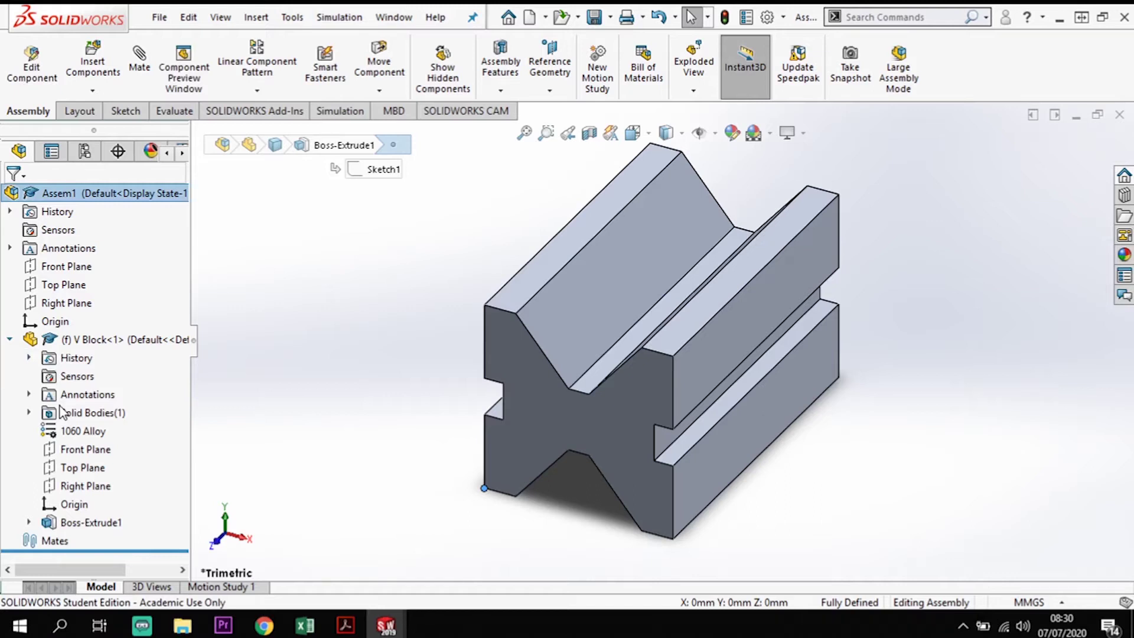
pyautogui.click(230, 506)
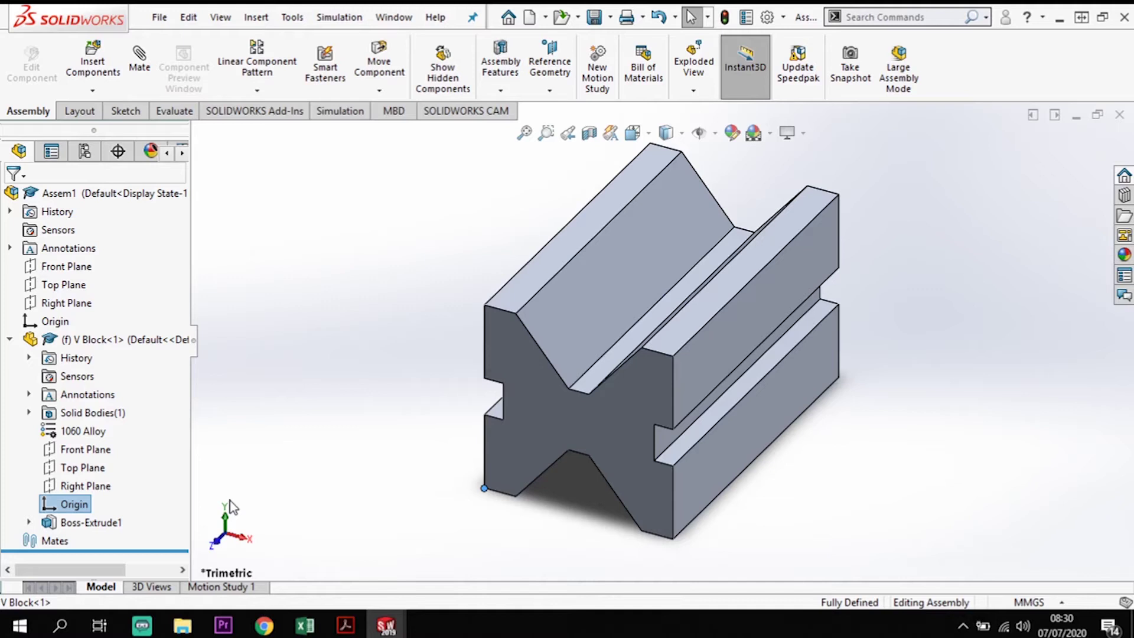
pyautogui.moveTo(230, 505); pyautogui.dragTo(439, 358)
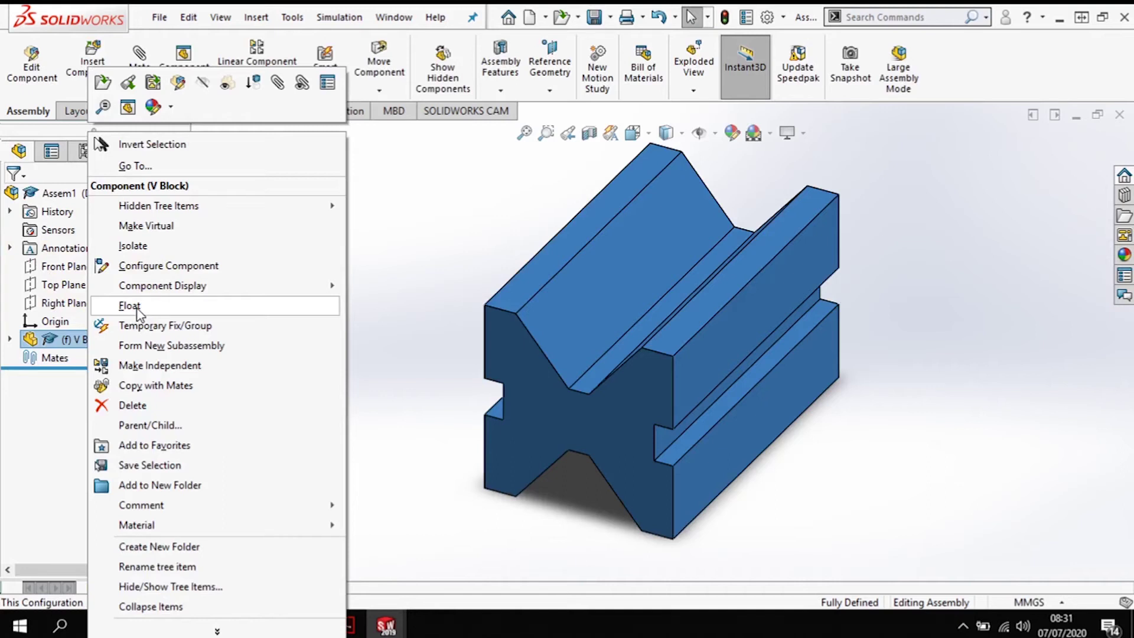
# - Set the V Block component to Float
pyautogui.click(130, 306)
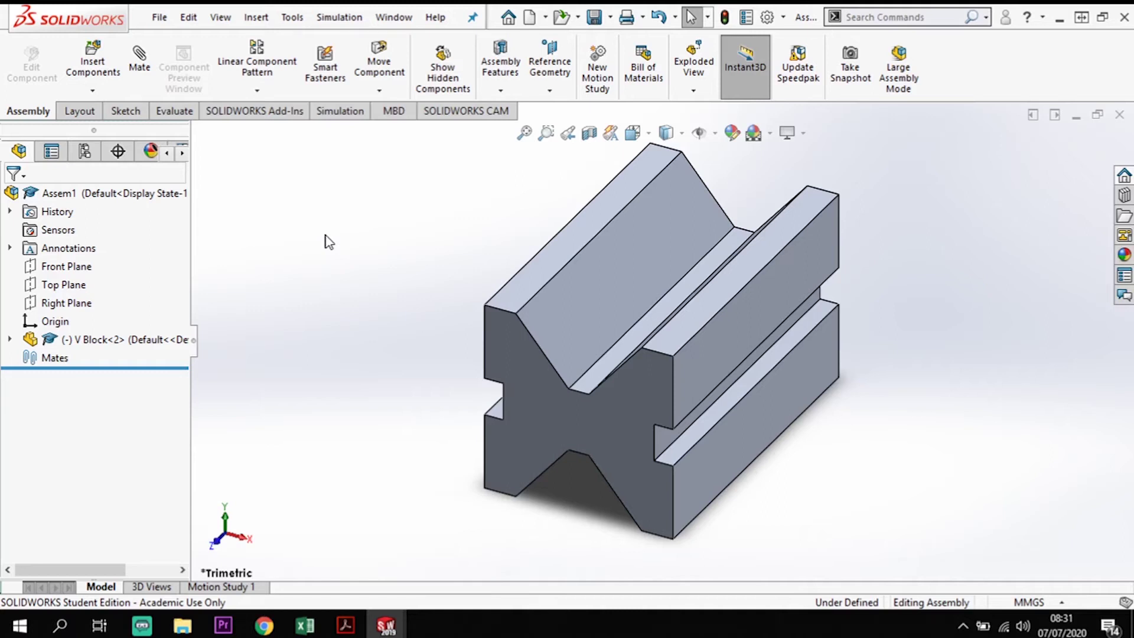
# - Mate the assembly Origin coincident with the V Block Origin
pyautogui.click(275, 444)
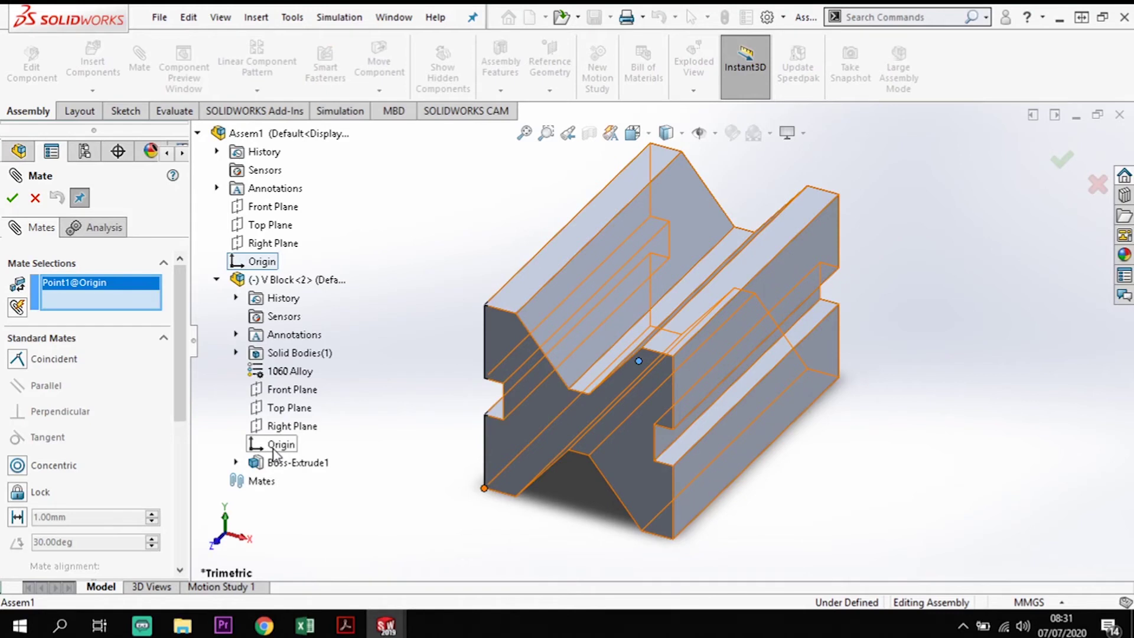
pyautogui.click(275, 444)
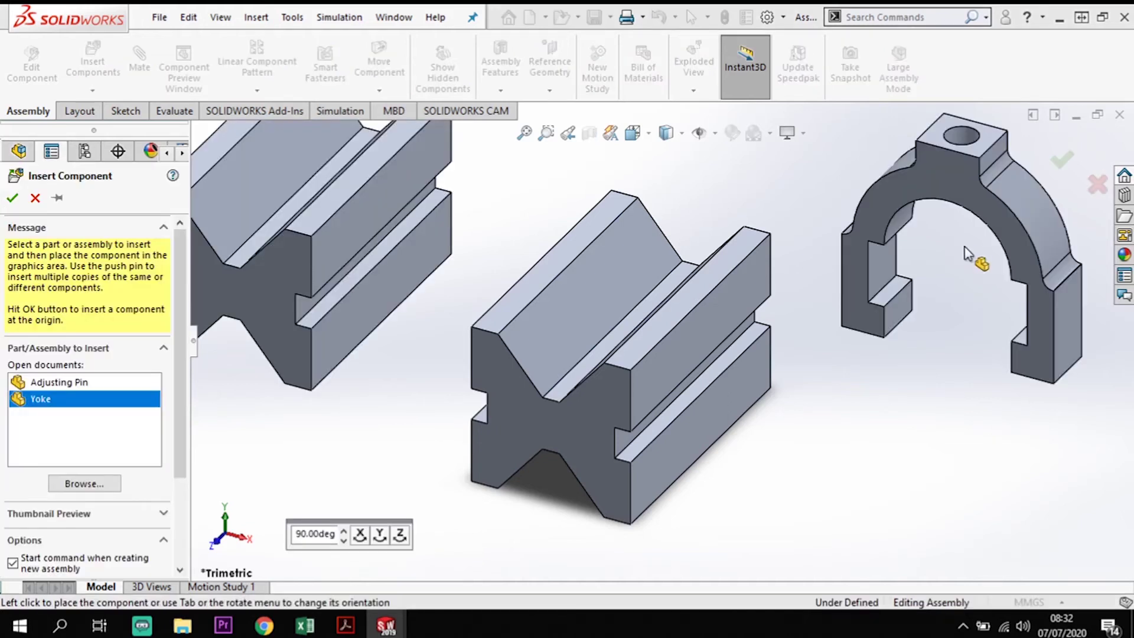
# - Drop the Yoke into the graphics area beside the V Block
pyautogui.click(971, 271)
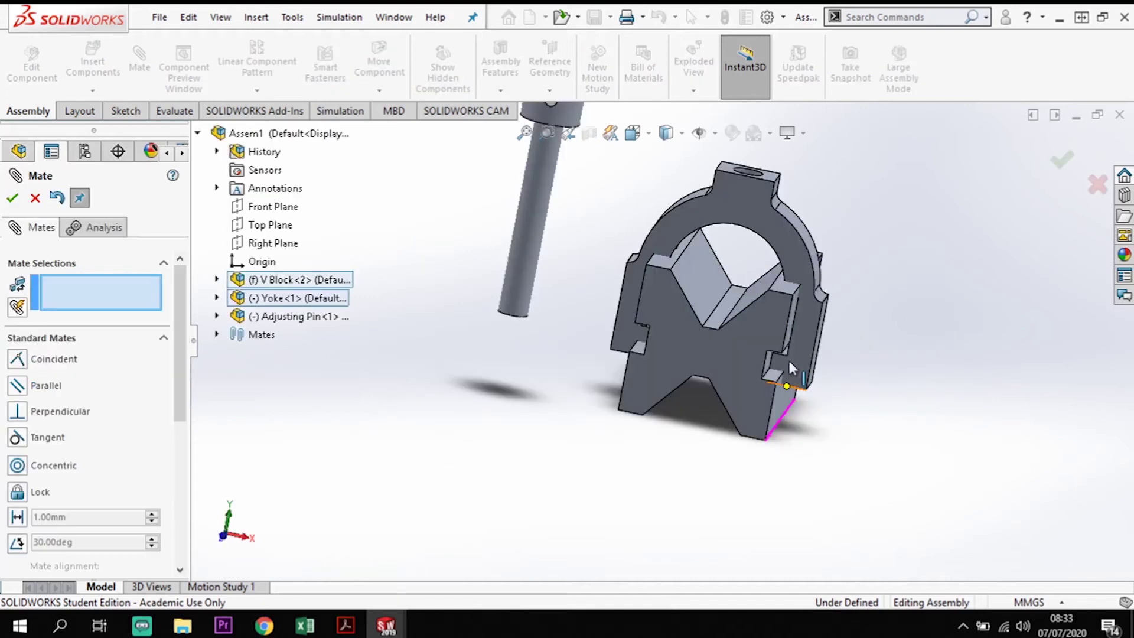
# - Zoom and orbit the assembly to expose the Yoke's side face for mating
pyautogui.scroll(5, 787, 358)
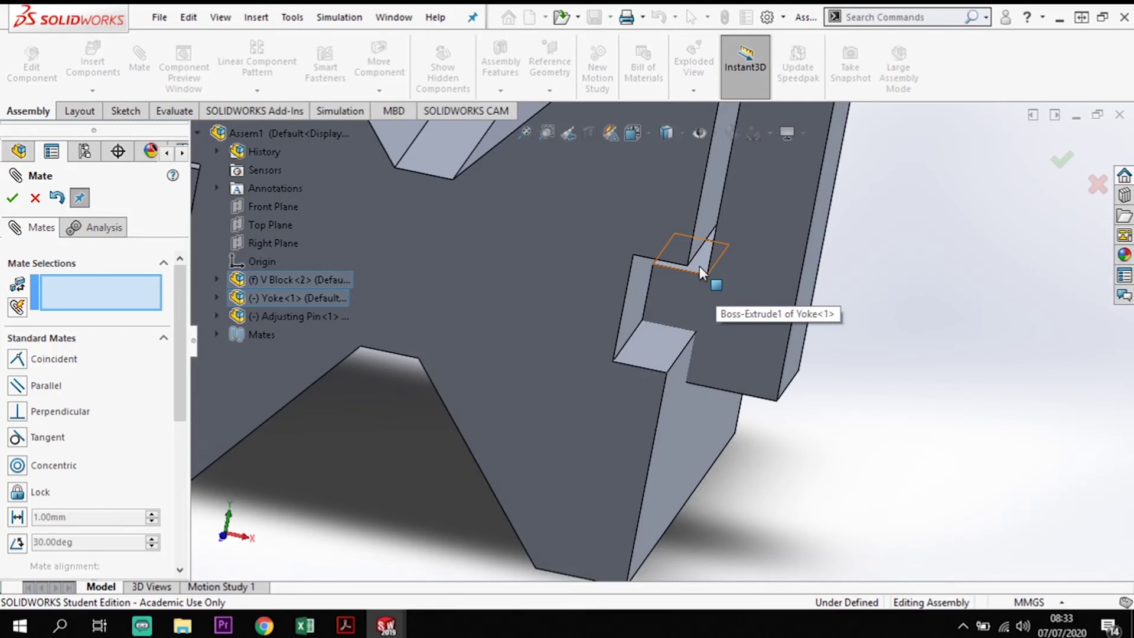
pyautogui.moveTo(699, 265); pyautogui.dragTo(761, 388, button='middle')
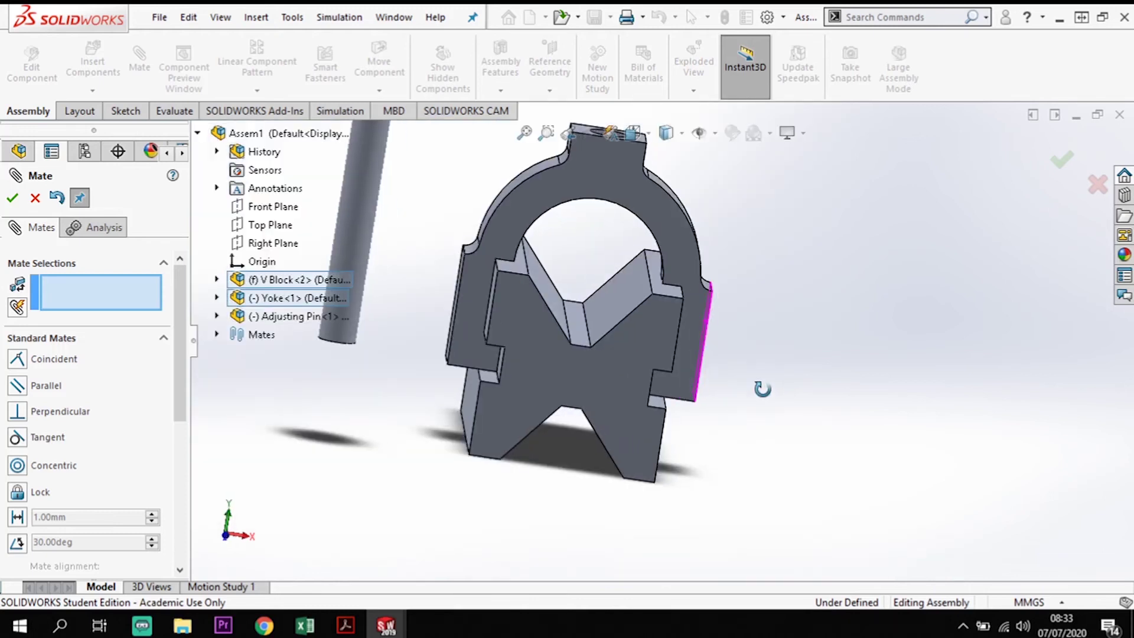
pyautogui.moveTo(762, 388); pyautogui.dragTo(659, 285, button='middle')
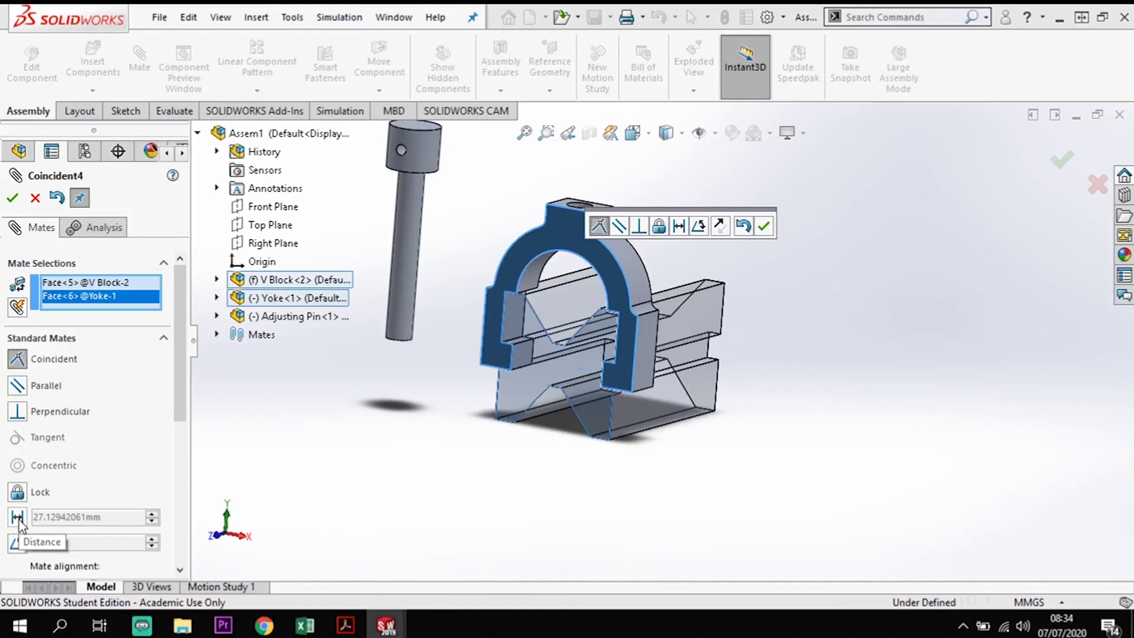
# - Accept the coincident mate seating the Yoke in the V Block and exit mating
pyautogui.press('Return')
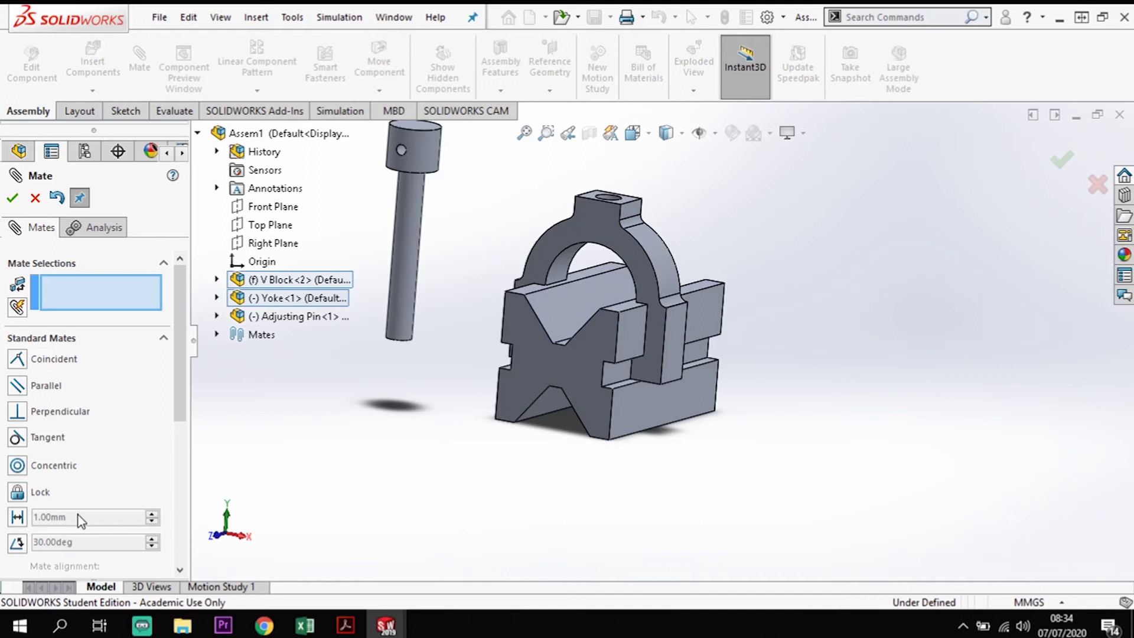
pyautogui.press('Escape')
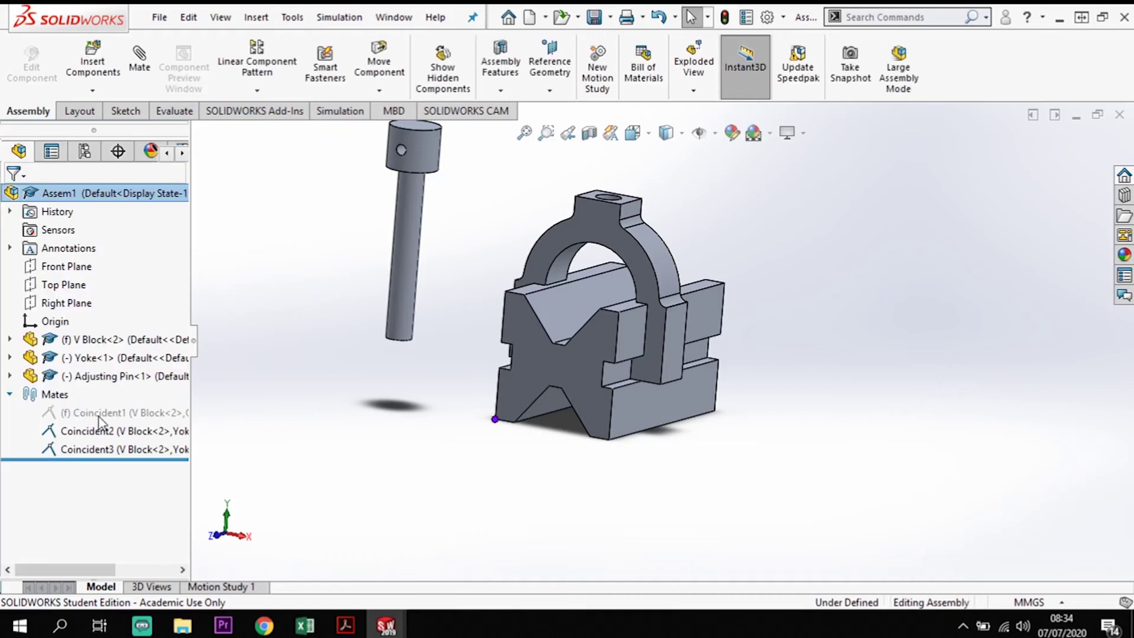
pyautogui.click(311, 469)
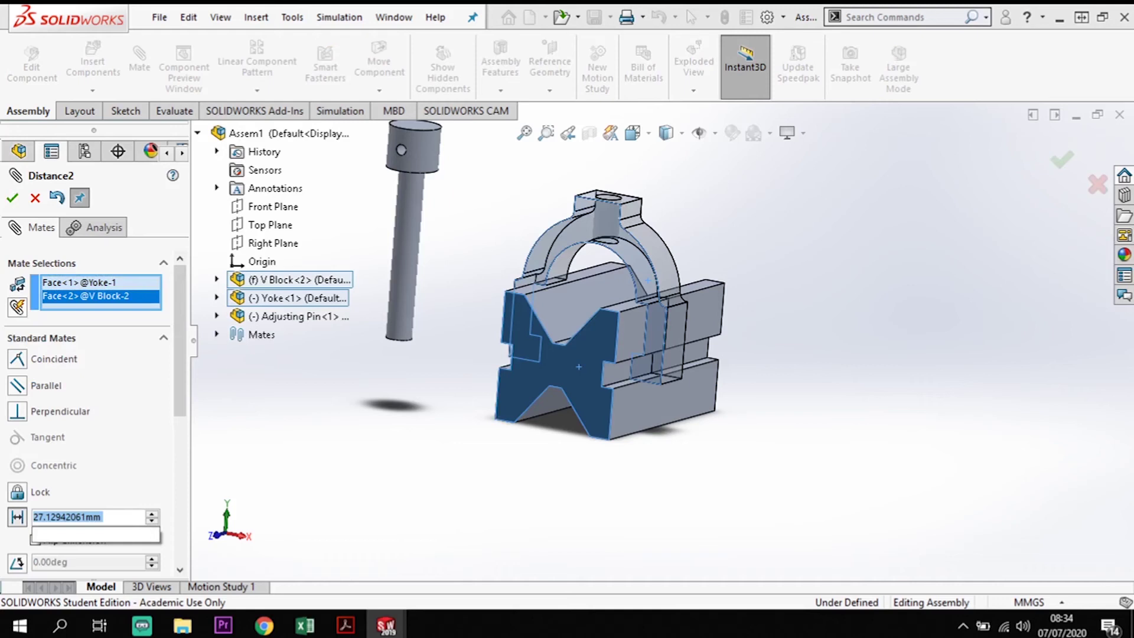
# - Apply the Yoke–V Block distance mate, then pick the Adjusting Pin's cylindrical face
pyautogui.press('Return')
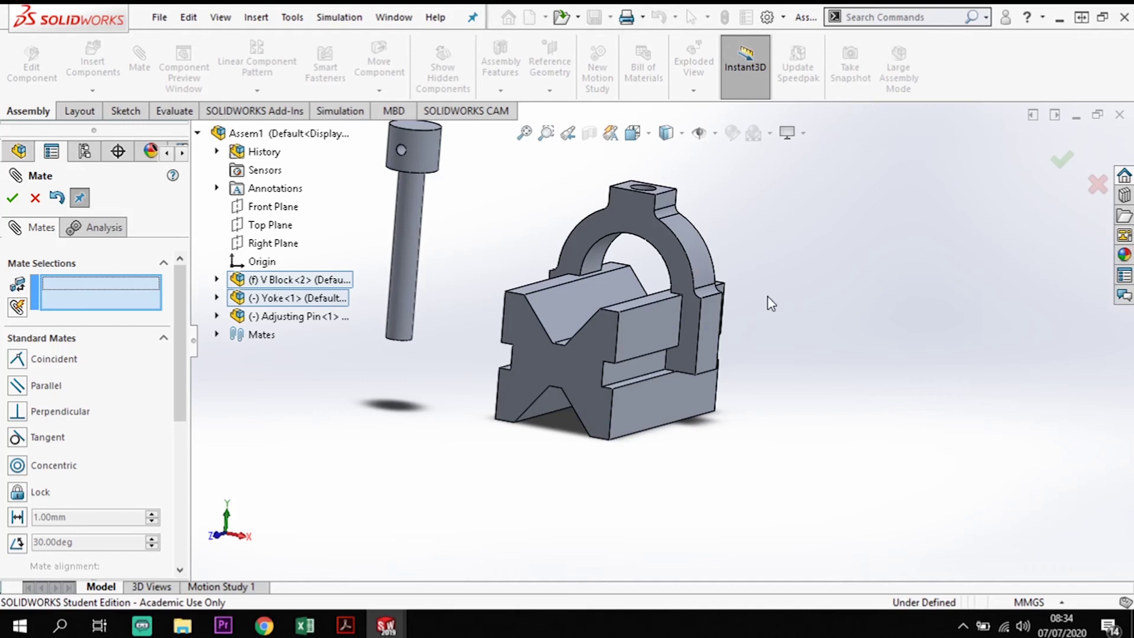
pyautogui.moveTo(770, 304); pyautogui.dragTo(531, 277, button='middle')
pyautogui.click(504, 266)
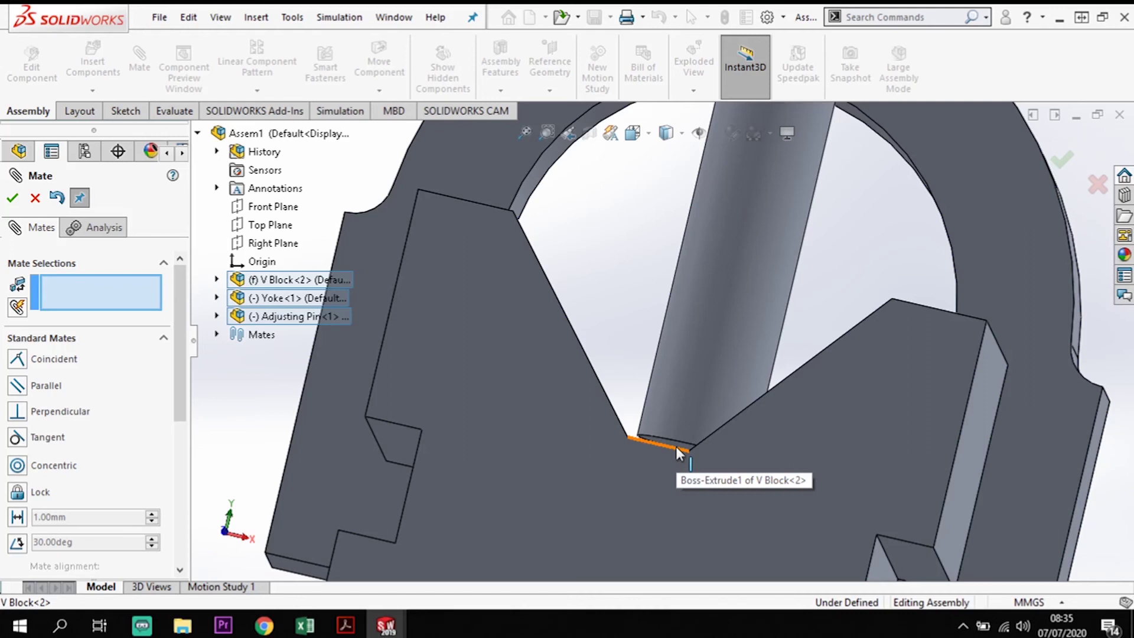
# - Mate the Adjusting Pin's end coincident to the V Block face and show the Isometric view
pyautogui.click(676, 445)
pyautogui.press('f')
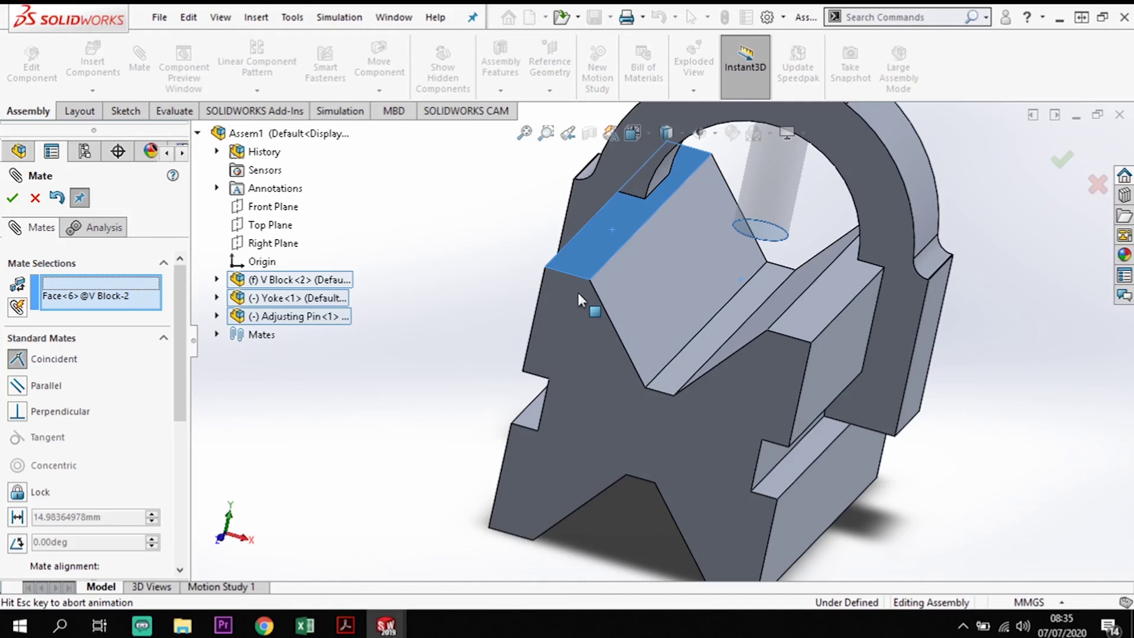
pyautogui.press('Escape')
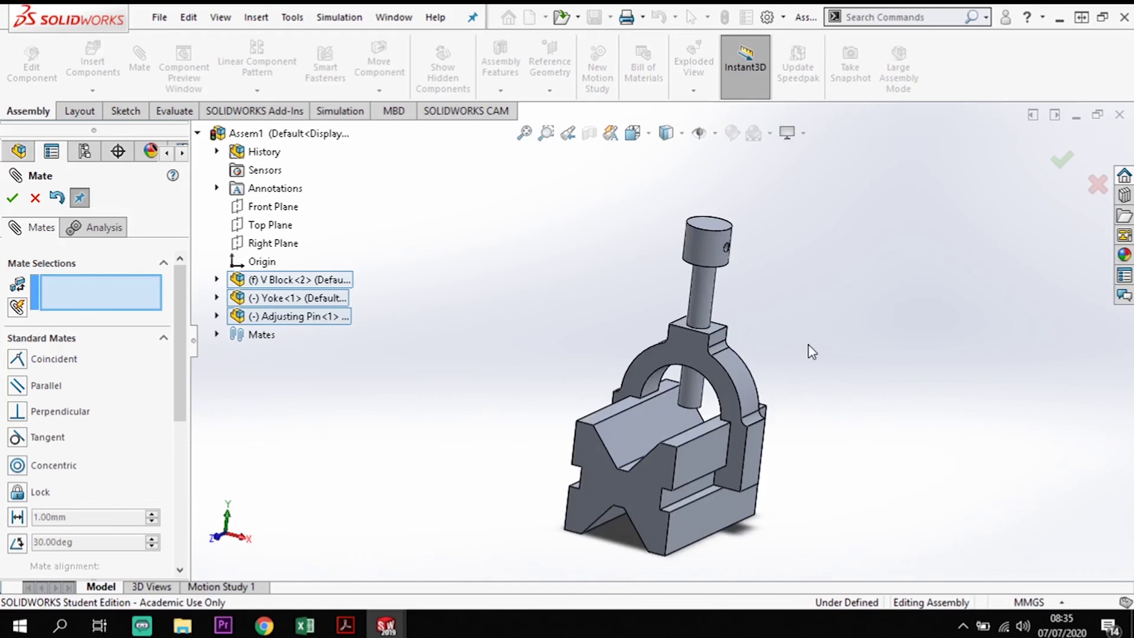
pyautogui.hotkey('ctrl', '7')
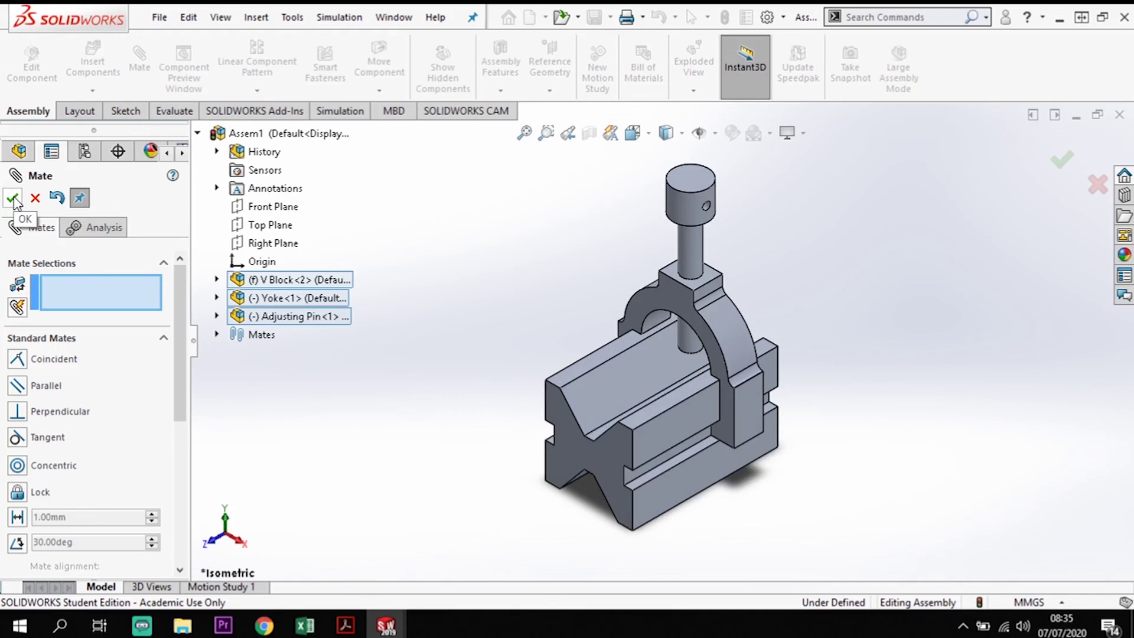
pyautogui.click(13, 199)
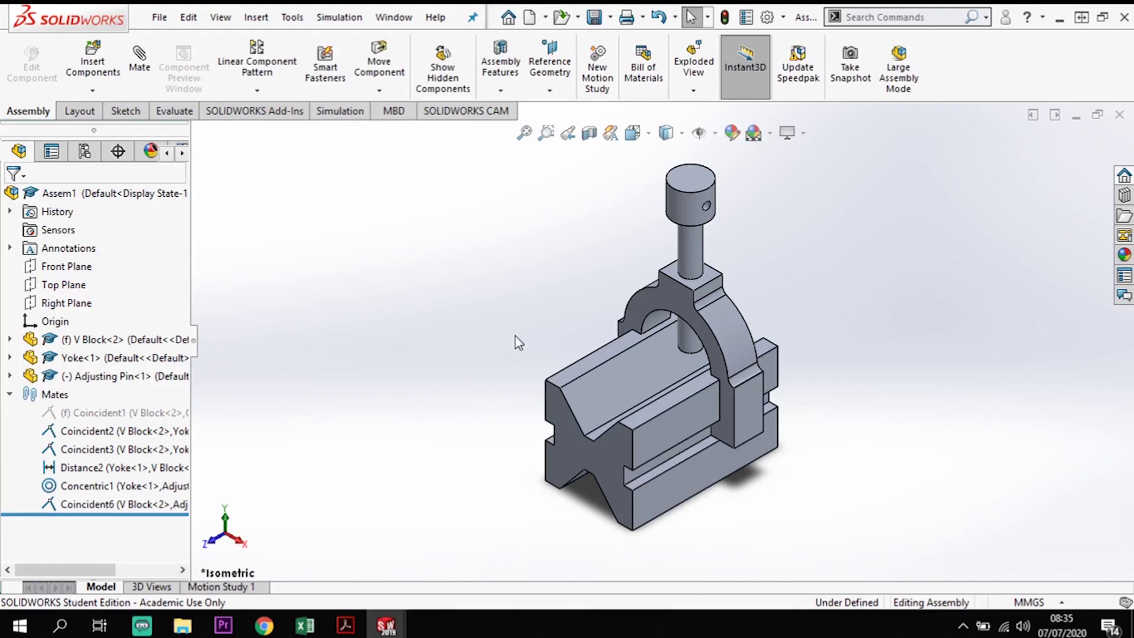
# - Run Evaluate > Mass Properties: 843.22 g, centre of mass X=30.00, Y=39.94, Z=-53.82
pyautogui.click(172, 111)
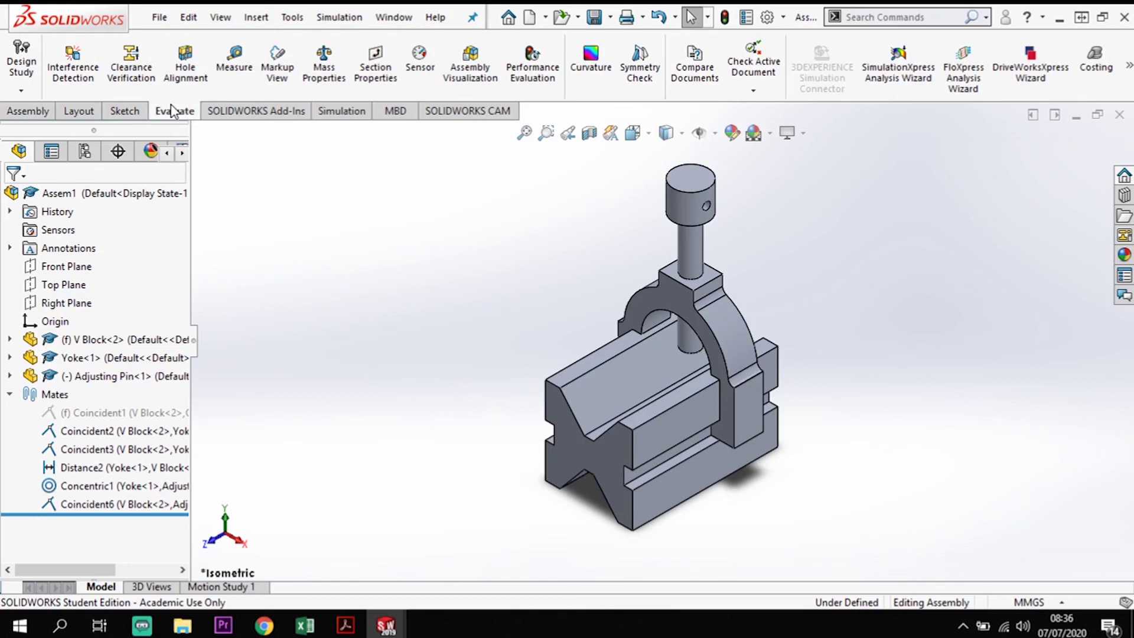
pyautogui.click(323, 67)
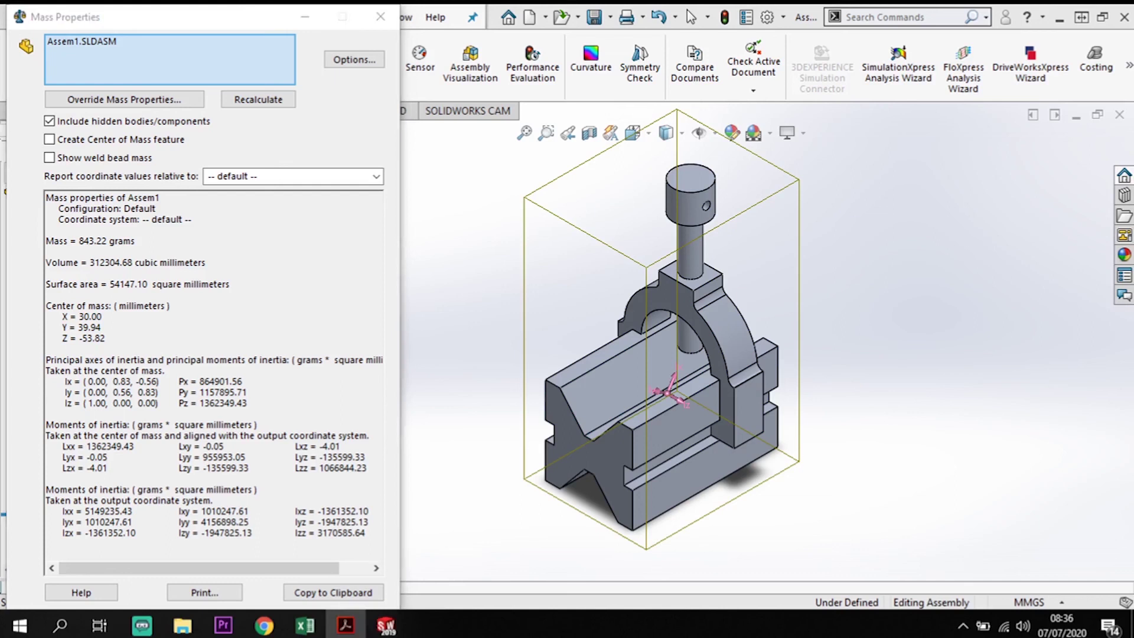
pyautogui.hotkey('alt', 'Tab')
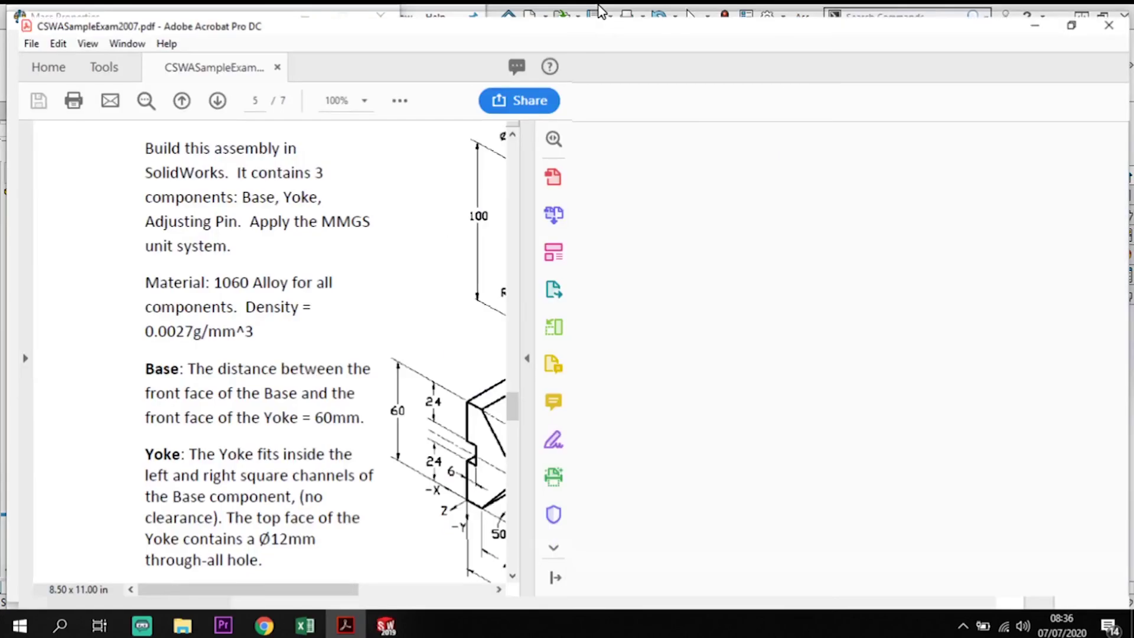
# - Highlight answer d (X=30.00, Y=40.16, Z=-53.82) in the exam PDF and minimise Acrobat
pyautogui.scroll(-10, 467, 458)
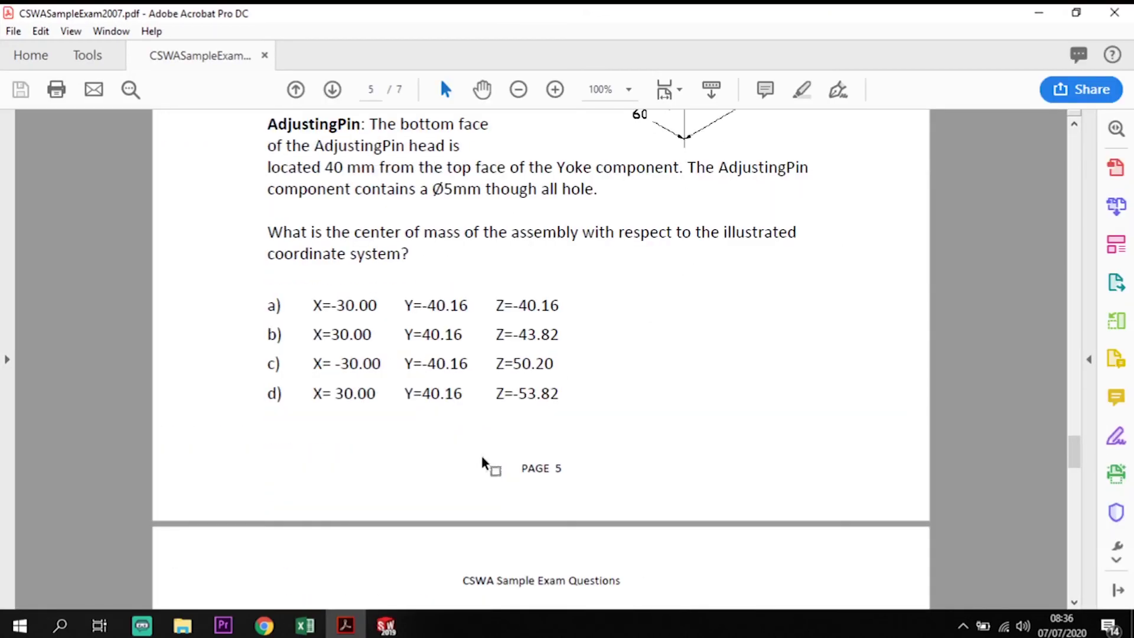
pyautogui.scroll(1, 483, 464)
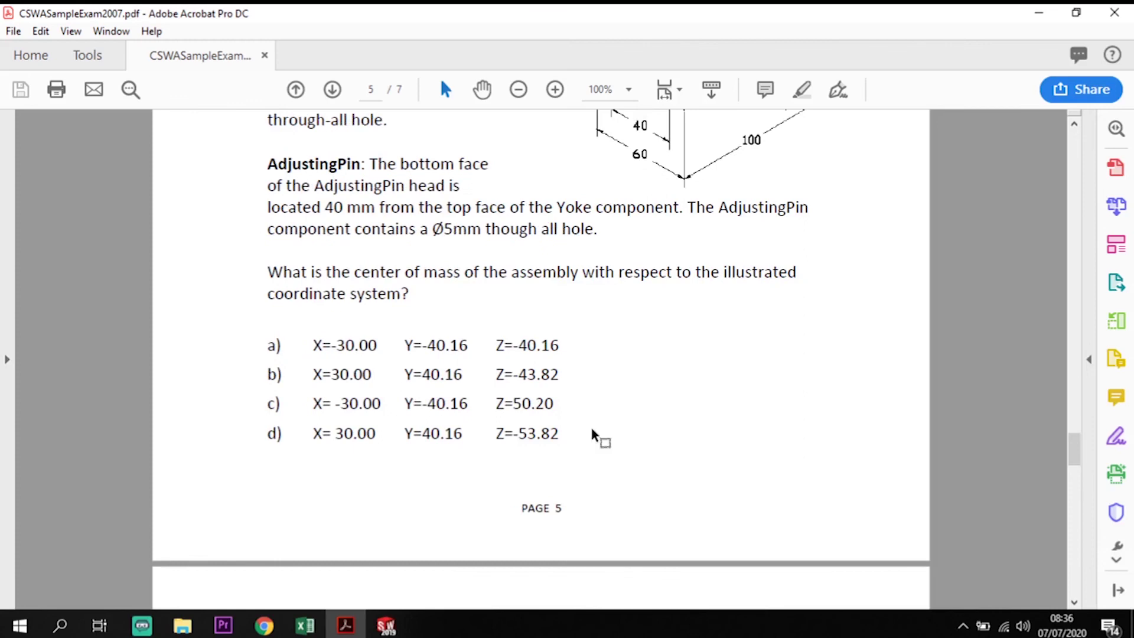
pyautogui.moveTo(573, 434); pyautogui.dragTo(266, 431)
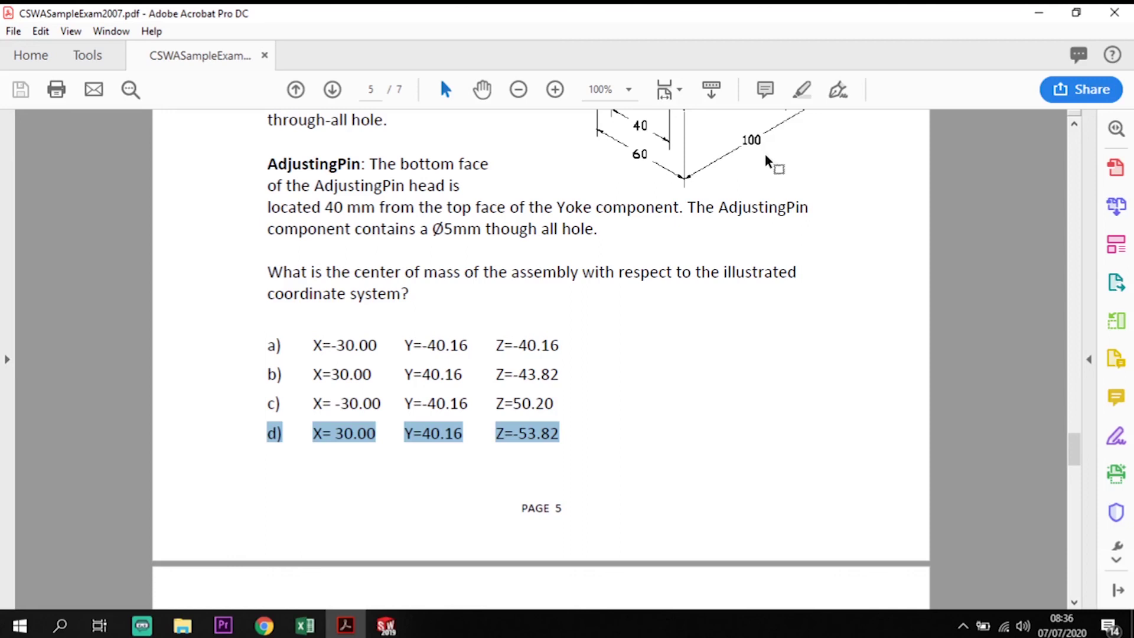
pyautogui.click(1037, 12)
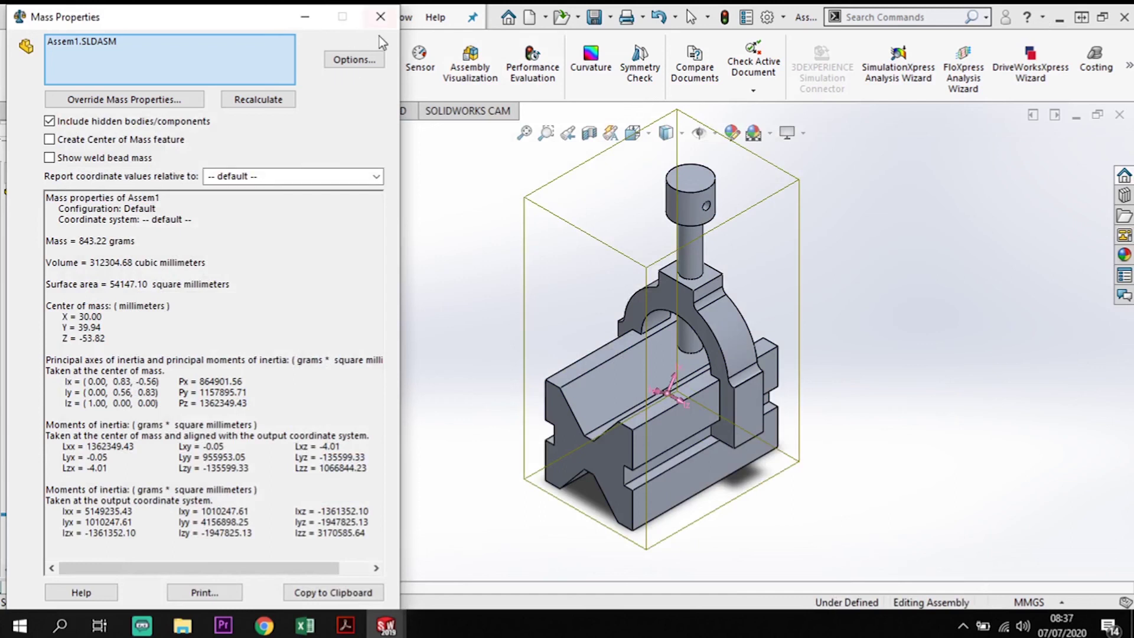
# - Close the Mass Properties dialog
pyautogui.click(388, 20)
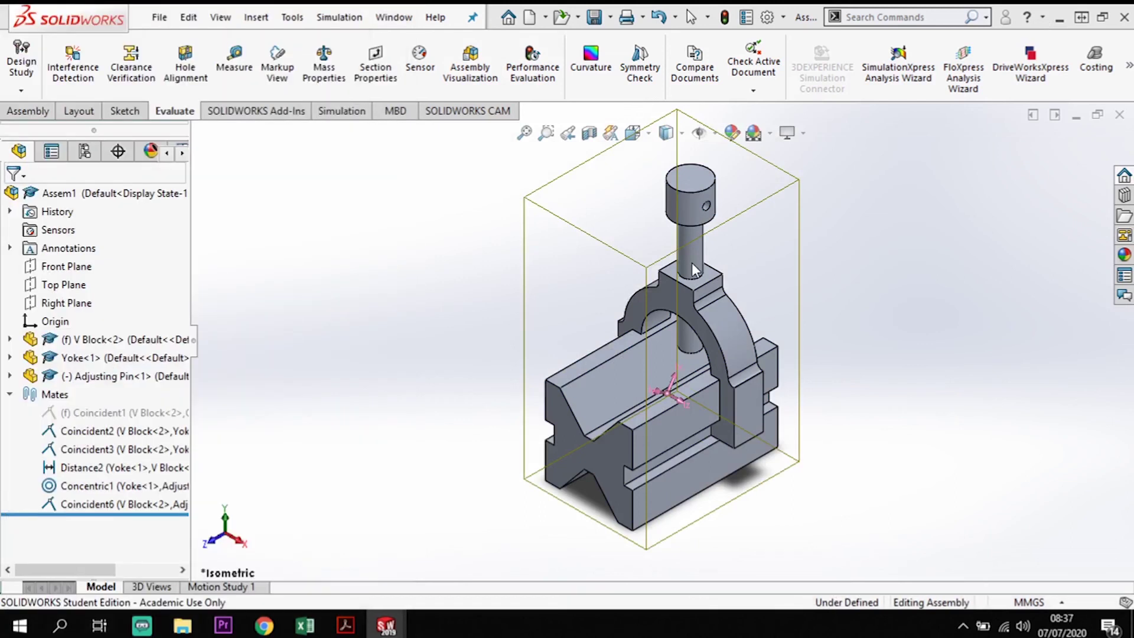